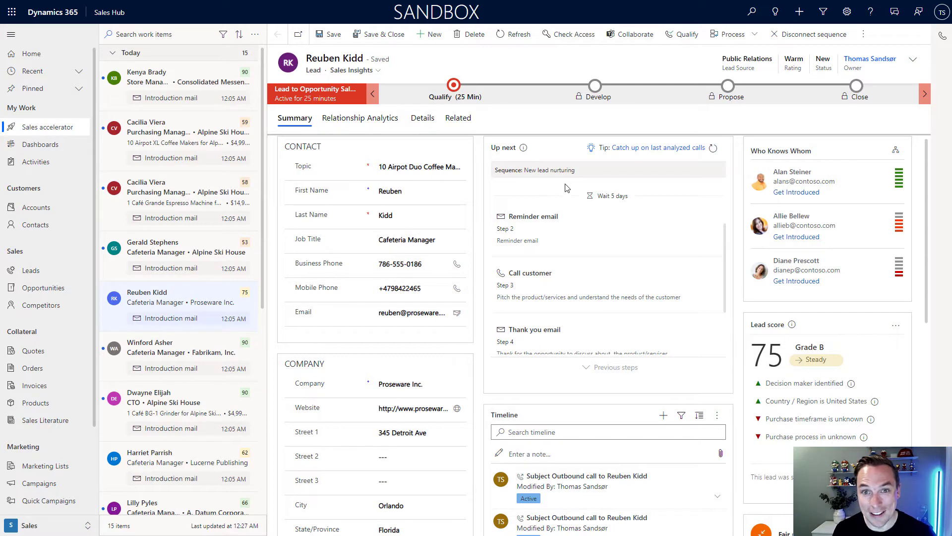
Step: Review the steps of the New lead nurturing sequence on the lead's summary, from Introduction mail through Schedule a meeting
scroll(543, 191, "up", 2)
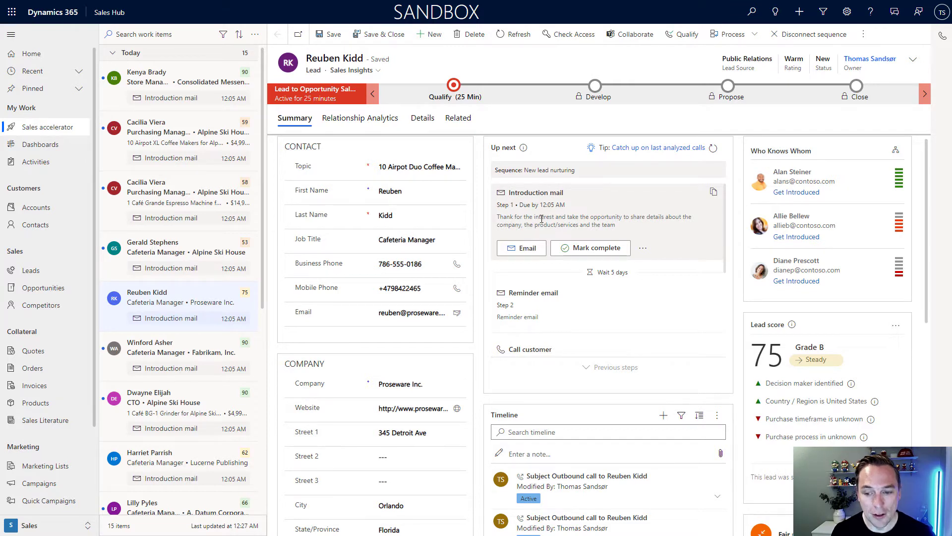
scroll(542, 219, "down", 1)
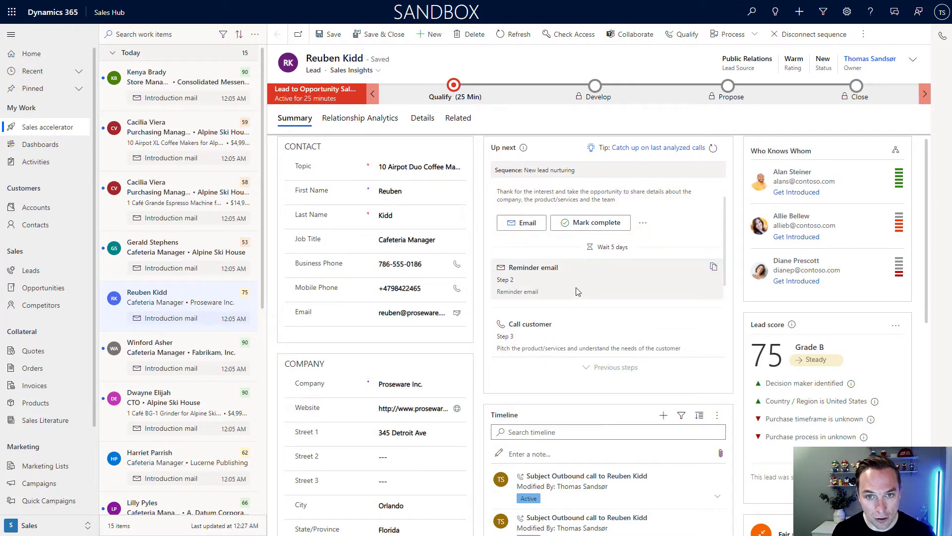
scroll(578, 291, "down", 5)
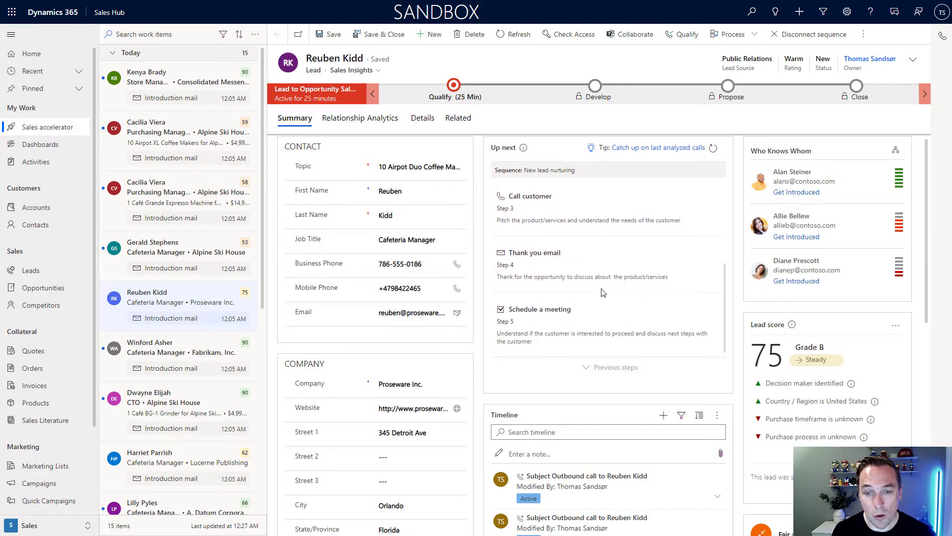
scroll(603, 293, "up", 6)
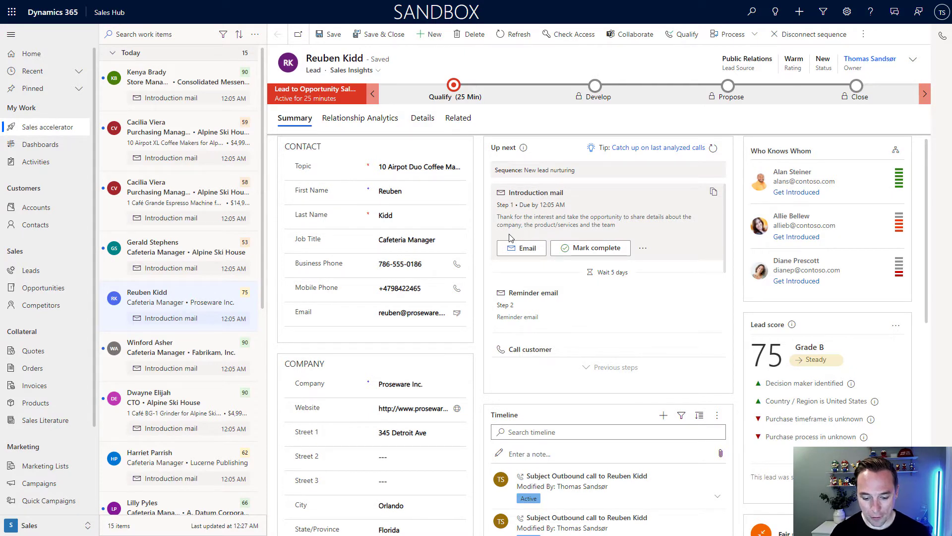
Step: Call the lead's mobile number, show the live transcript during the conversation, and end the call
left_click(457, 293)
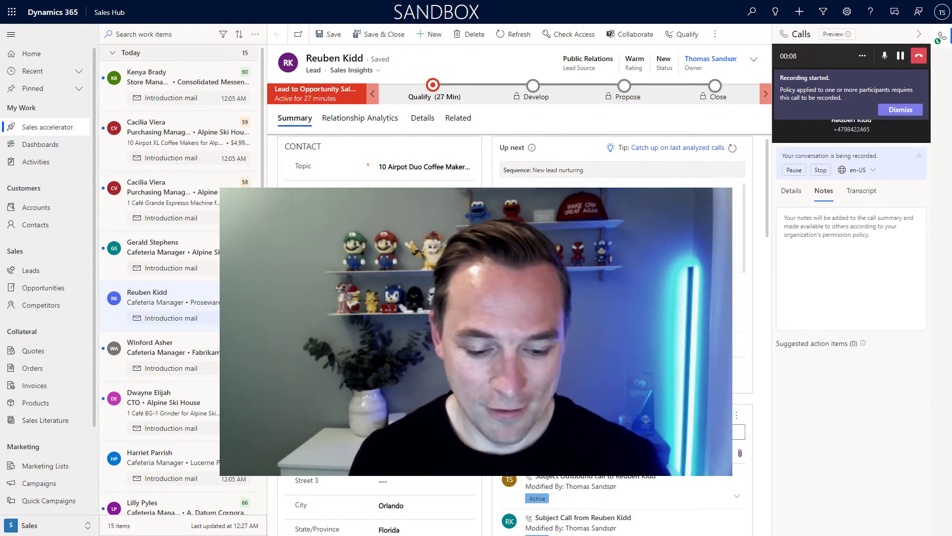
left_click(884, 56)
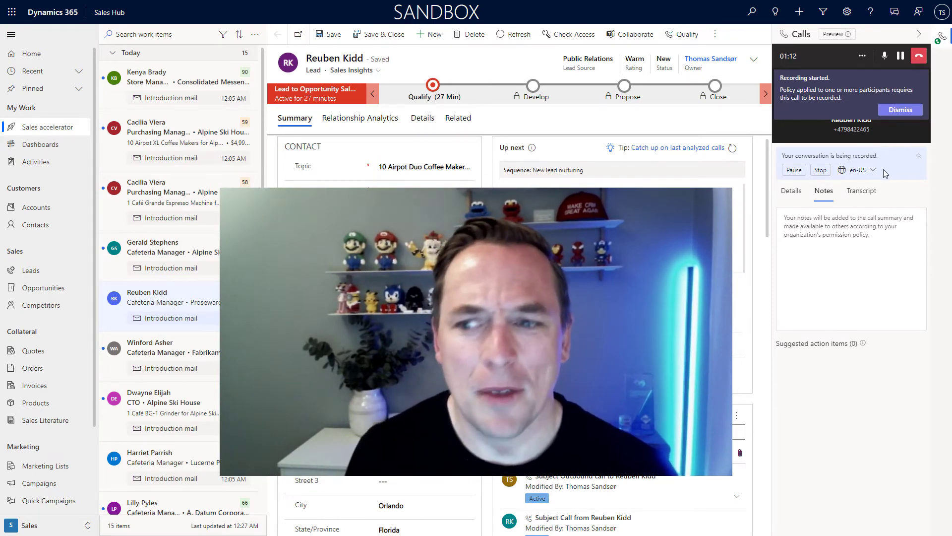
left_click(862, 192)
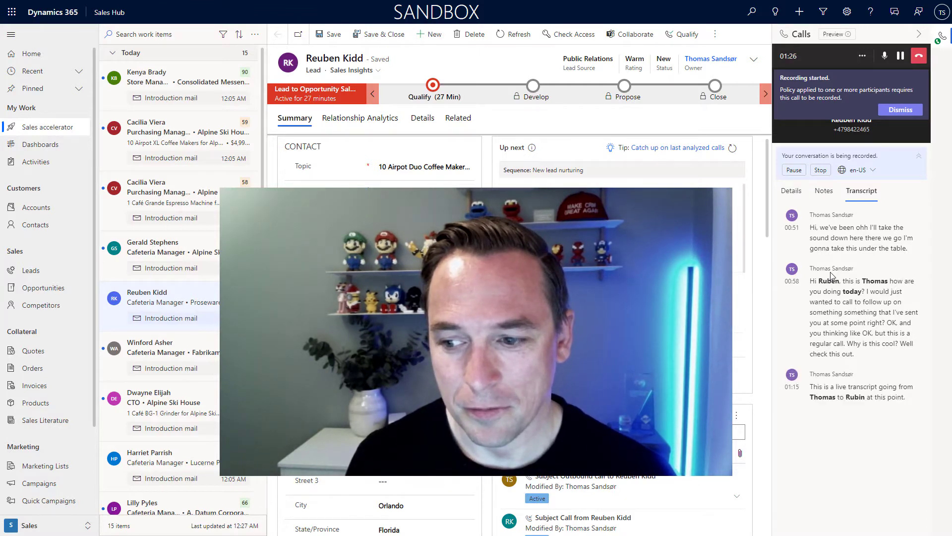
left_click(884, 58)
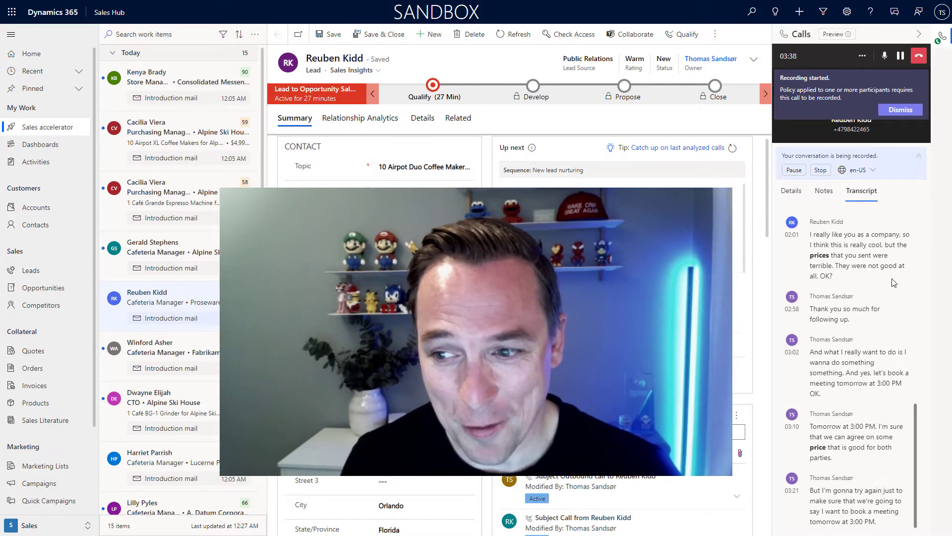
left_click(921, 58)
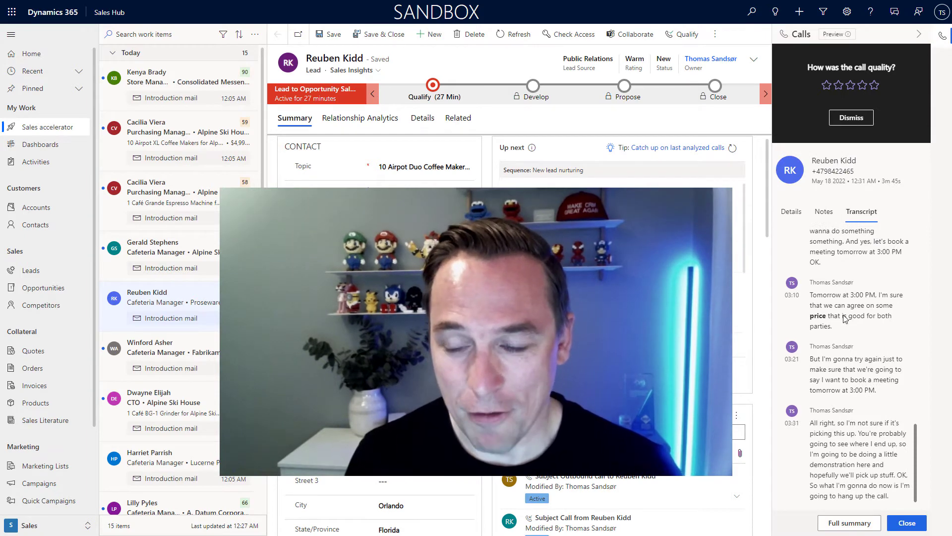
Step: Open the full summary of the finished call and read through its transcript
scroll(861, 356, "up", 15)
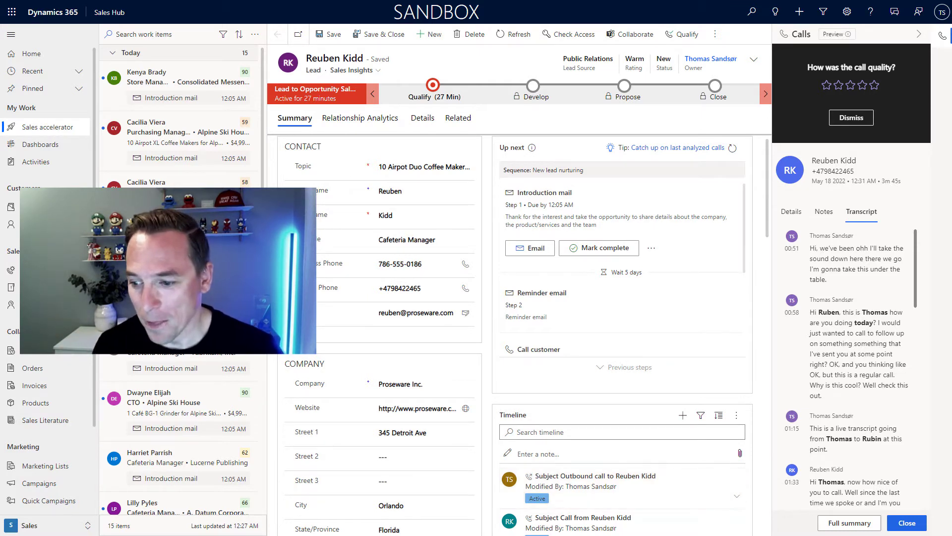
left_click(846, 524)
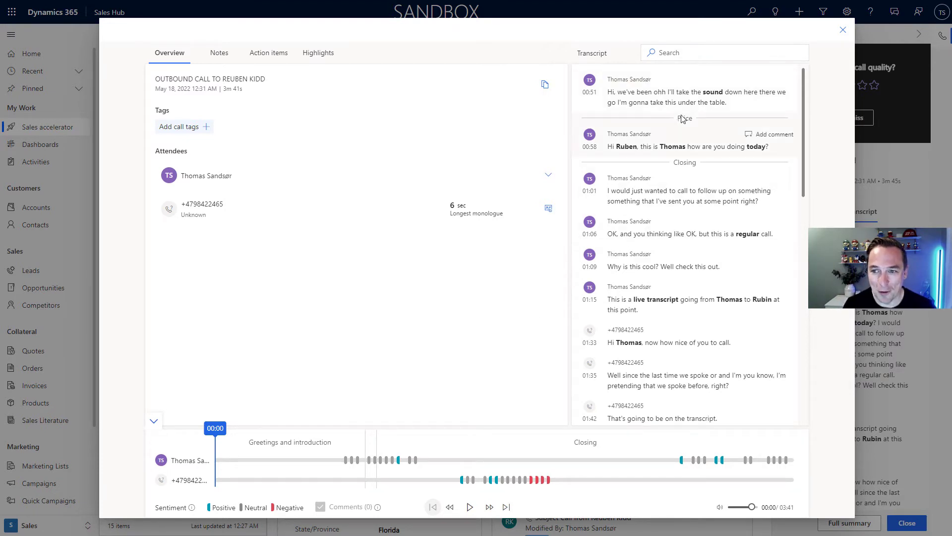
scroll(675, 223, "down", 10)
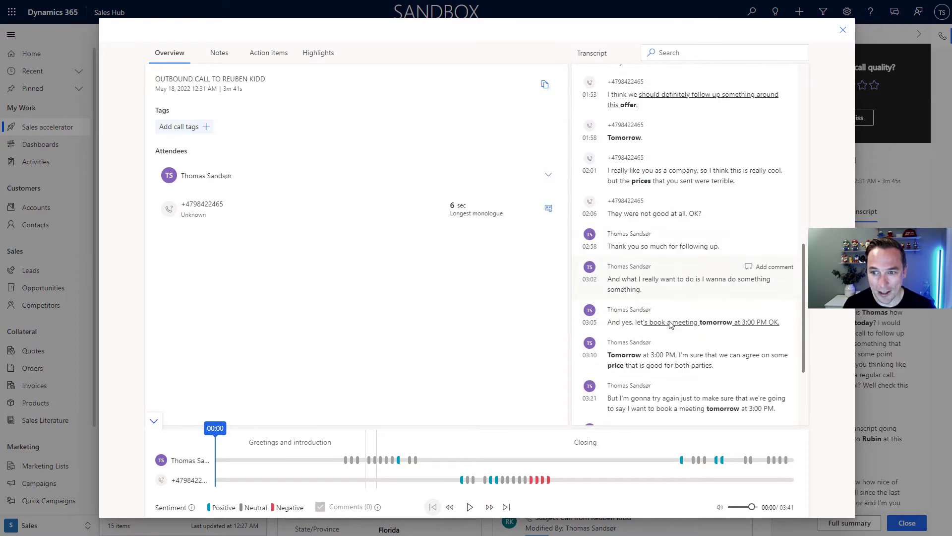
scroll(645, 298, "up", 12)
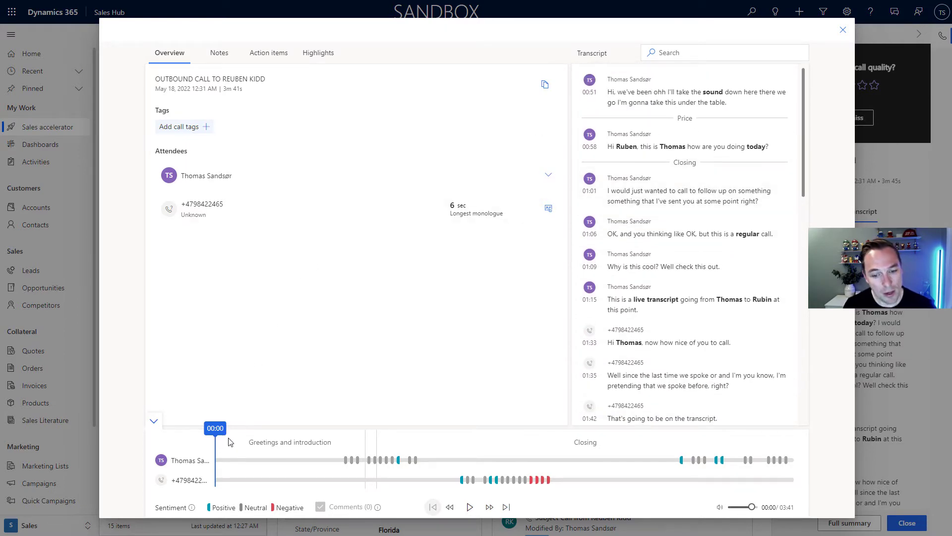
Step: Inspect a positive segment on the seller's track and the first negative one on the customer's track, and view the suggested notes
left_click(399, 464)
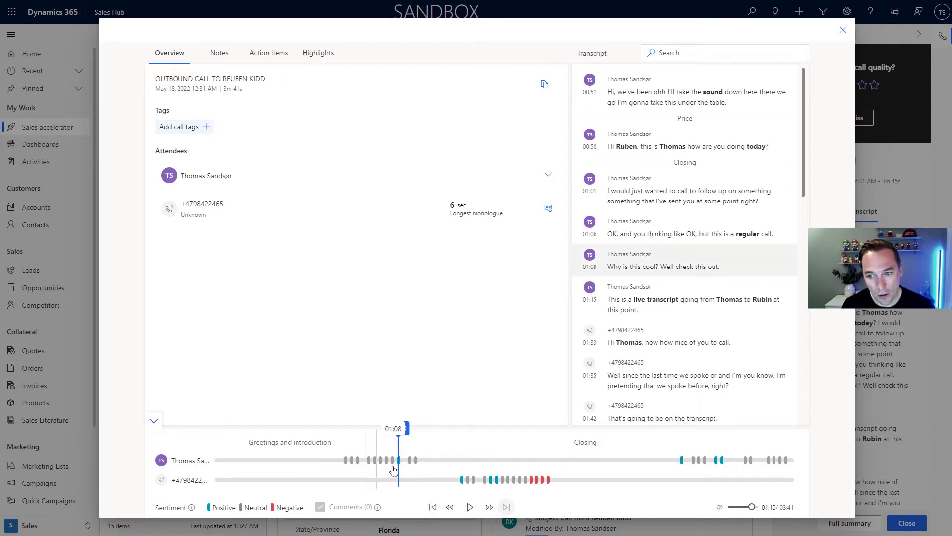
left_click(396, 464)
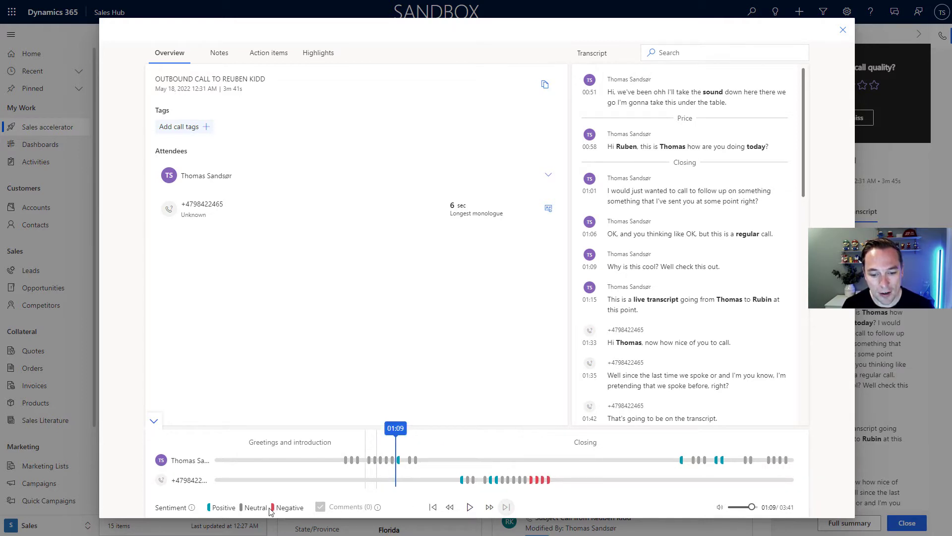
left_click_drag(271, 510, 307, 507)
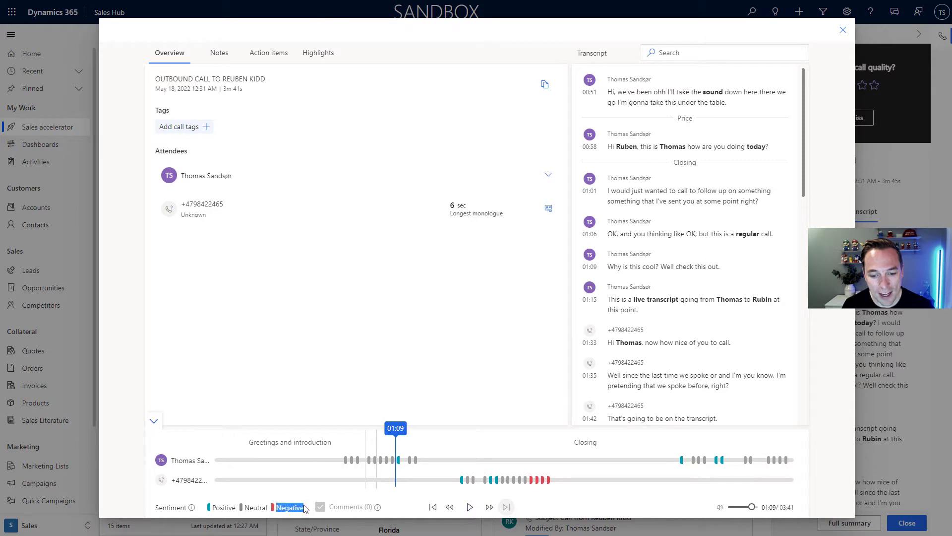
left_click(532, 480)
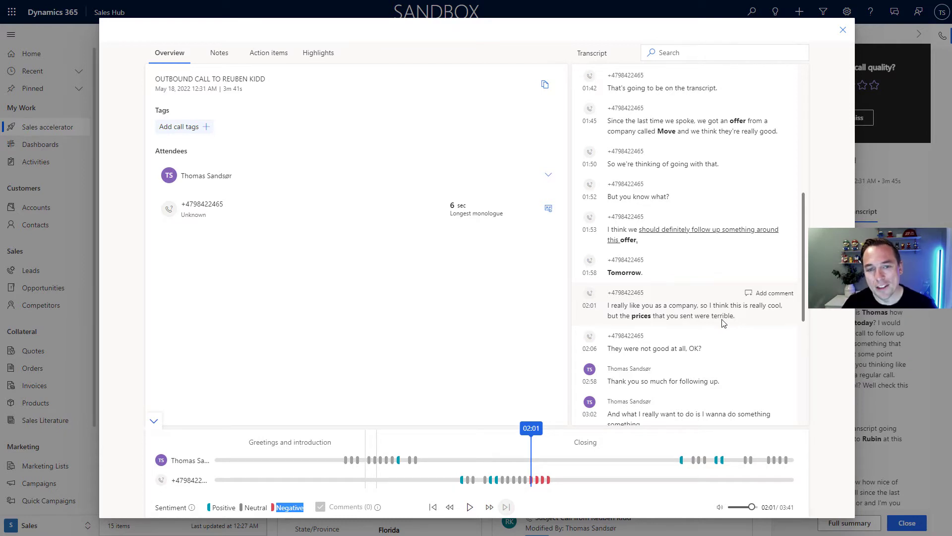
left_click(221, 54)
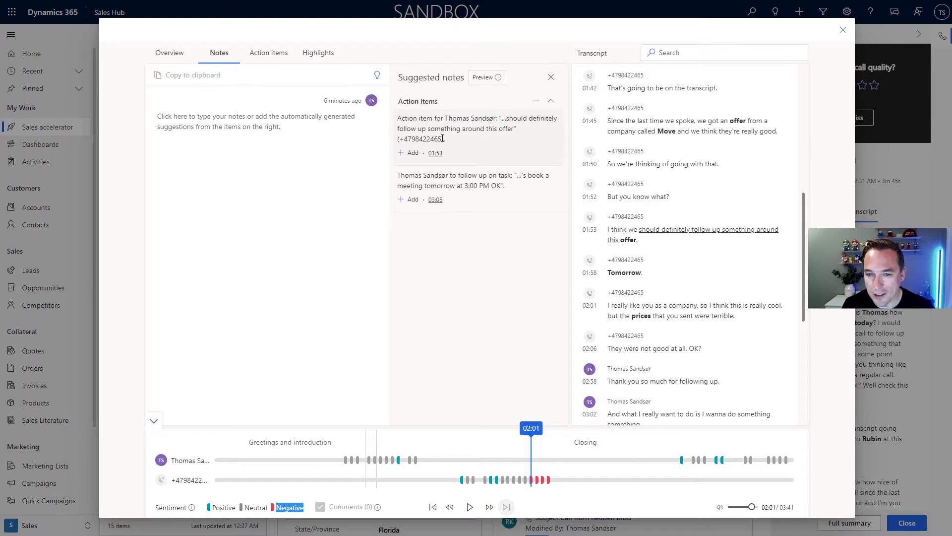
Step: Expand the suggested action item about booking a meeting and replace its subject with "Book meeting tomorrow at 3"
left_click(270, 59)
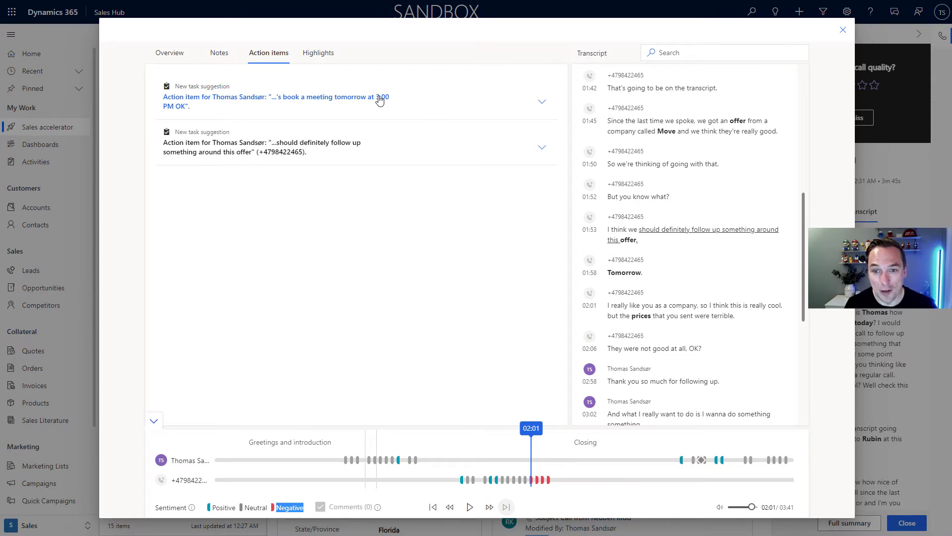
left_click(541, 102)
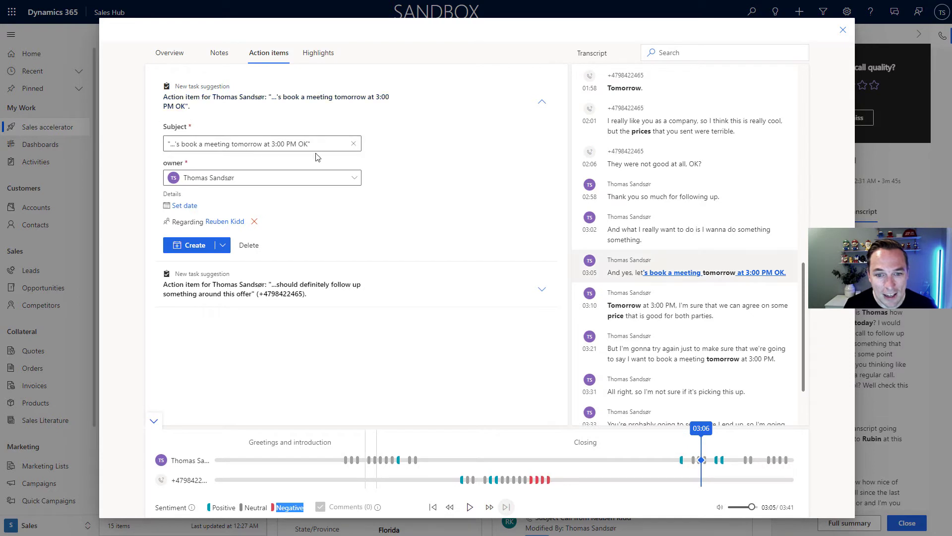
left_click(353, 143)
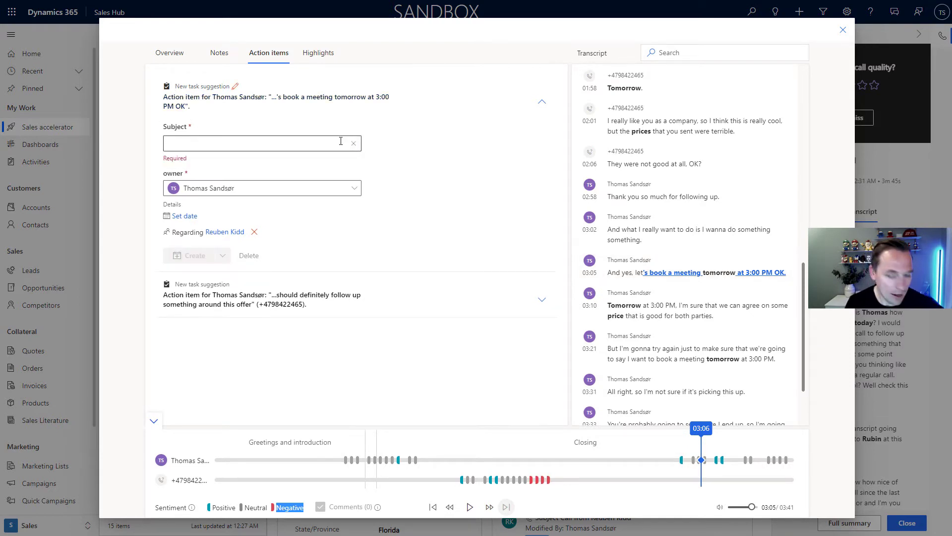
left_click(329, 144)
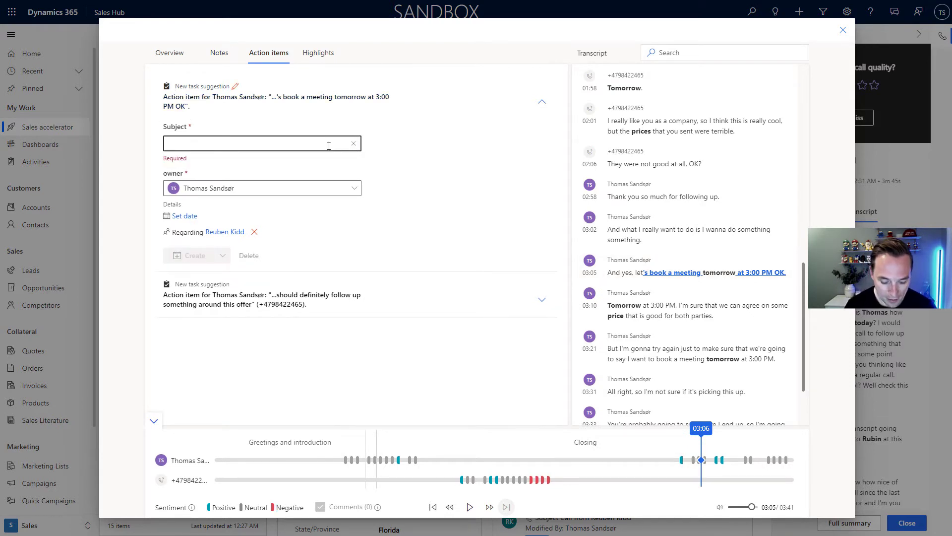
type("Book meeting t")
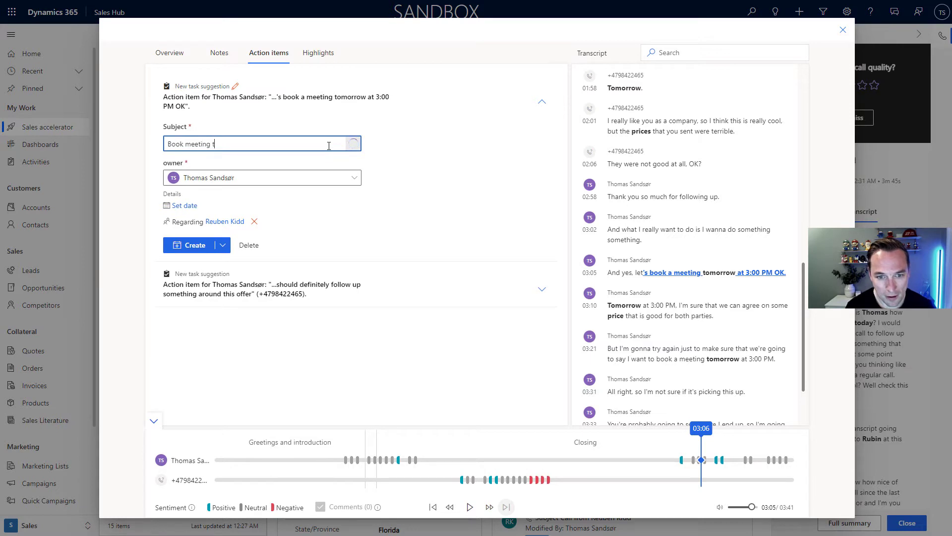
type("omorrow at 3")
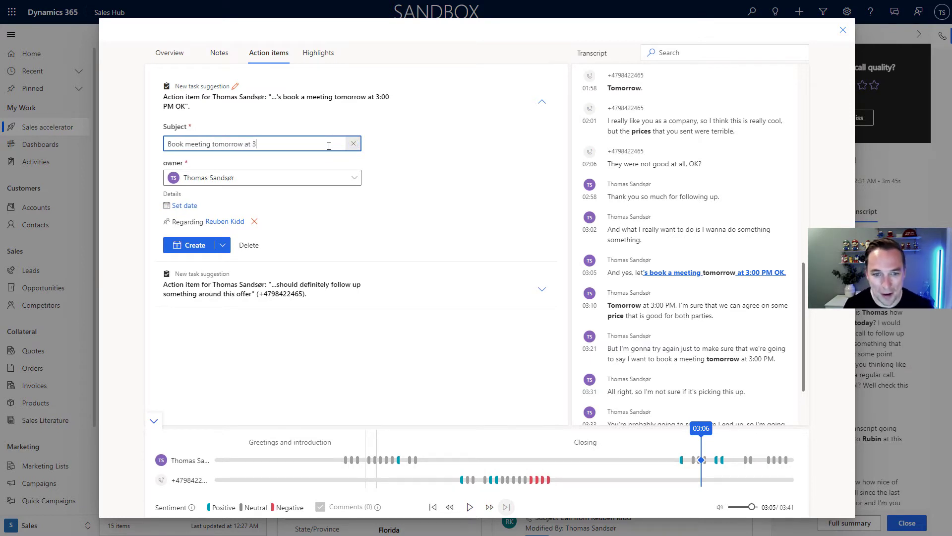
Step: Set the date of the suggested meeting task to May 19, 2022, keeping the 01:00 PM time
left_click(185, 206)
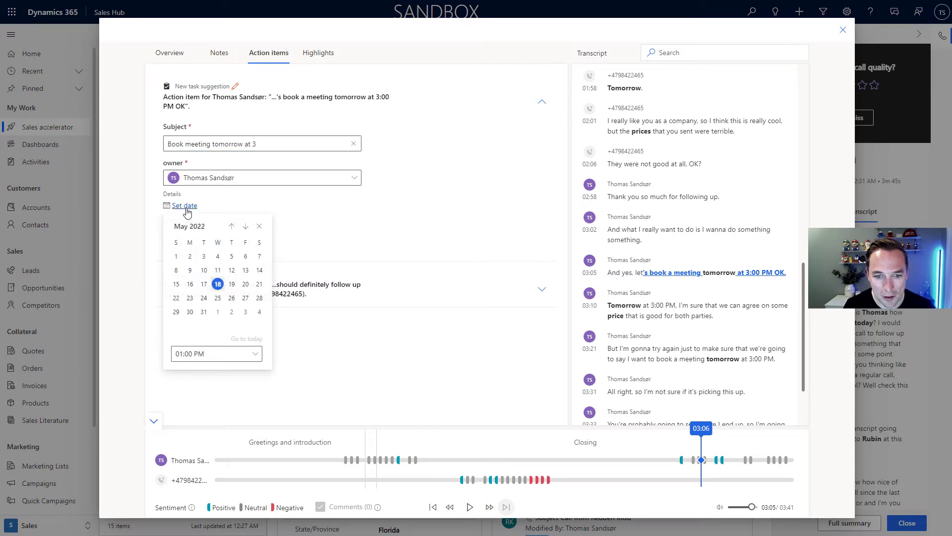
left_click(232, 285)
left_click(256, 354)
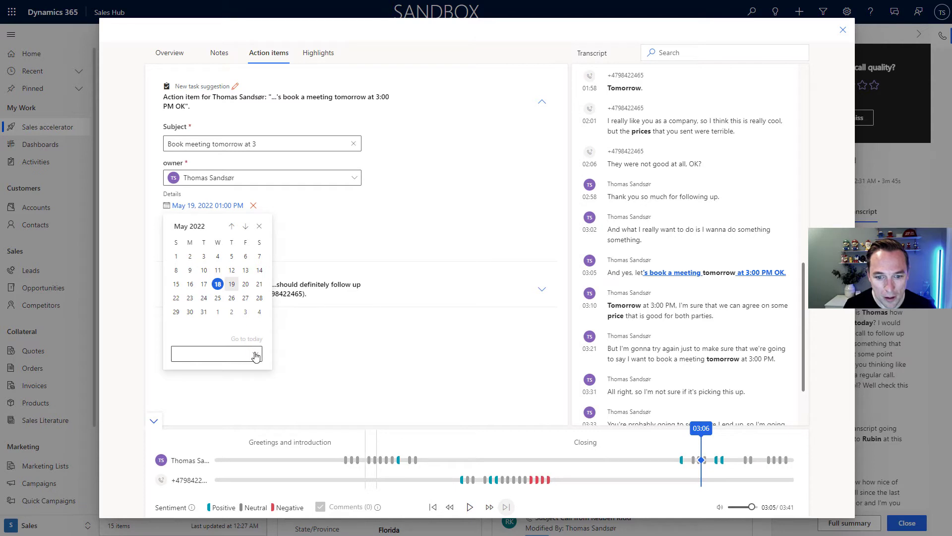
left_click(342, 245)
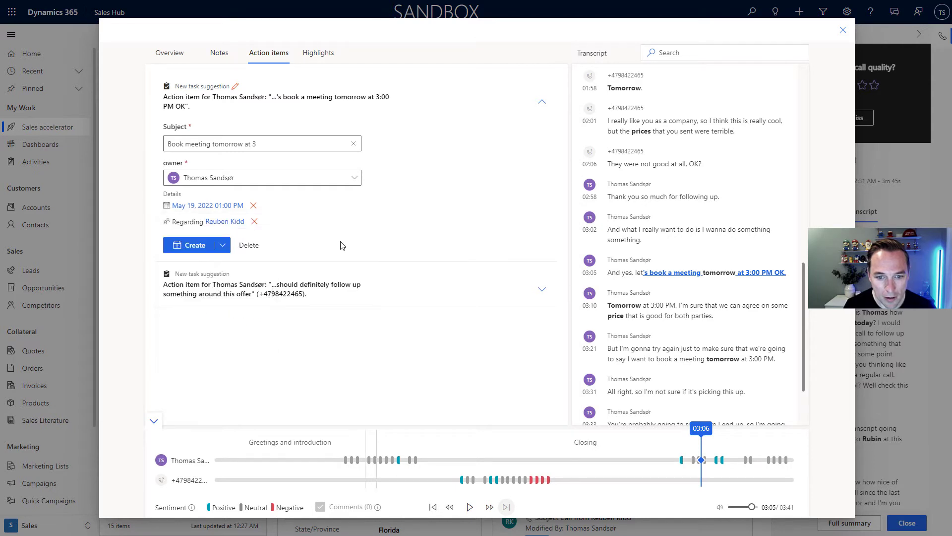
left_click(235, 206)
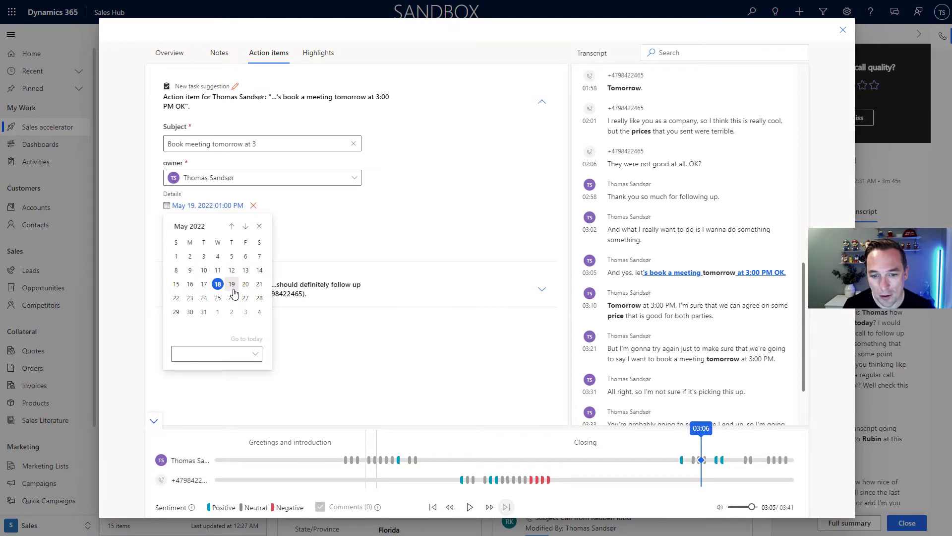
left_click(325, 247)
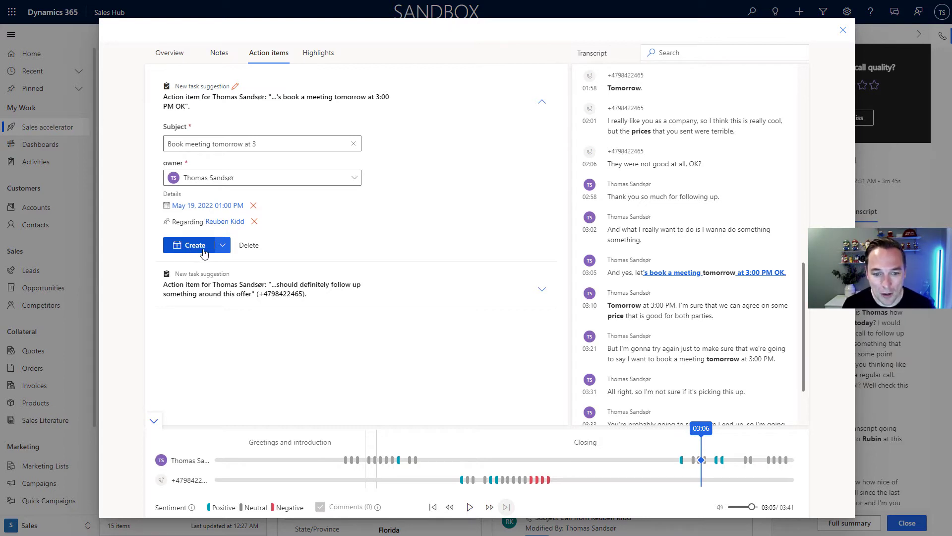
Step: Create the task from the edited meeting suggestion without opening it for further editing
left_click(223, 245)
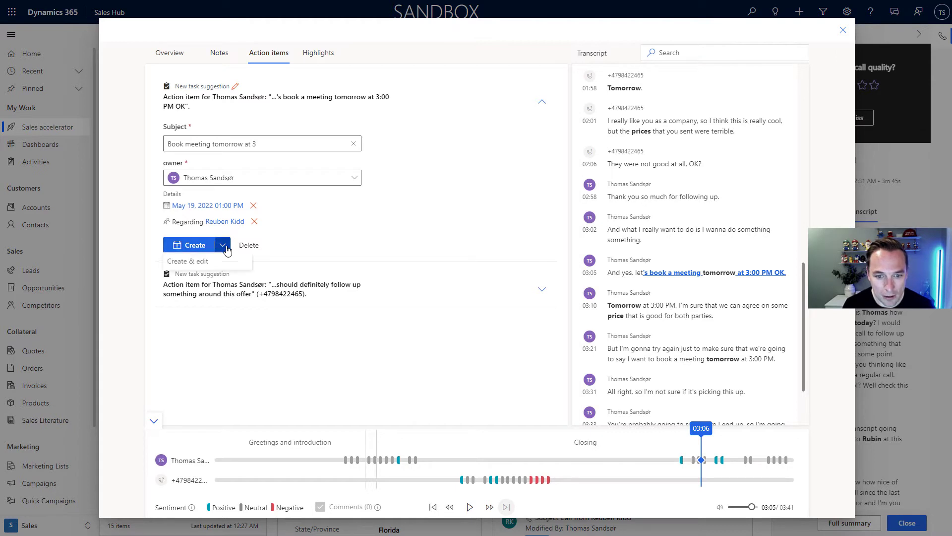
left_click(191, 249)
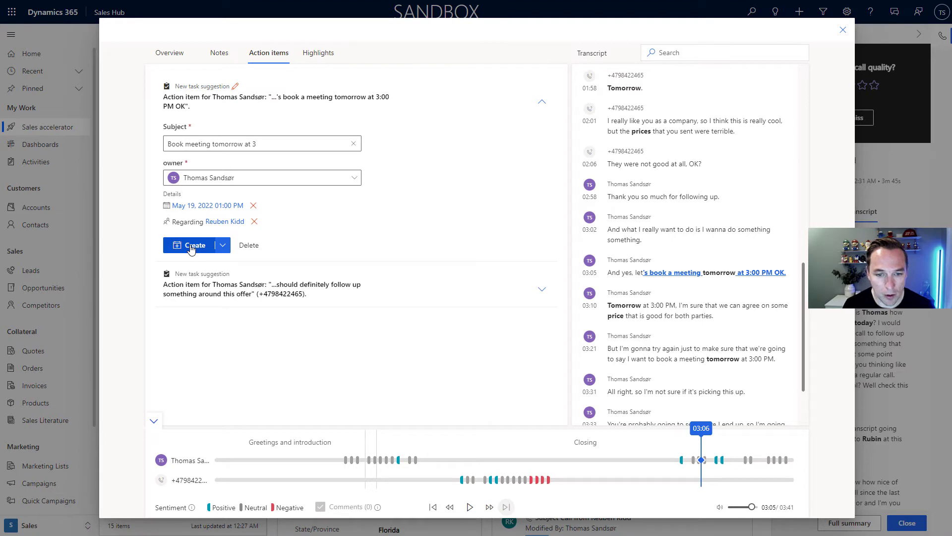
left_click(192, 249)
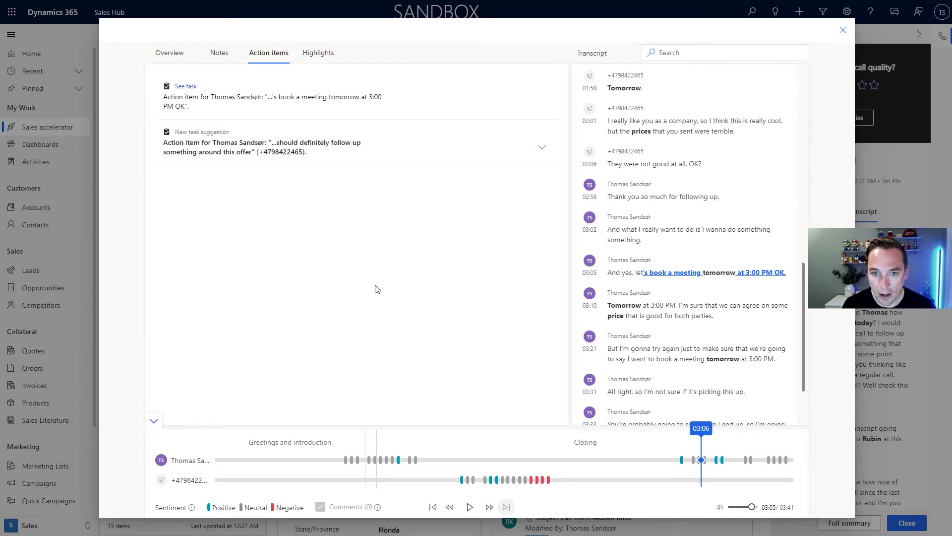
Step: Check the call's highlighted competitors and keywords, and open the created meeting task from the action items
left_click(303, 60)
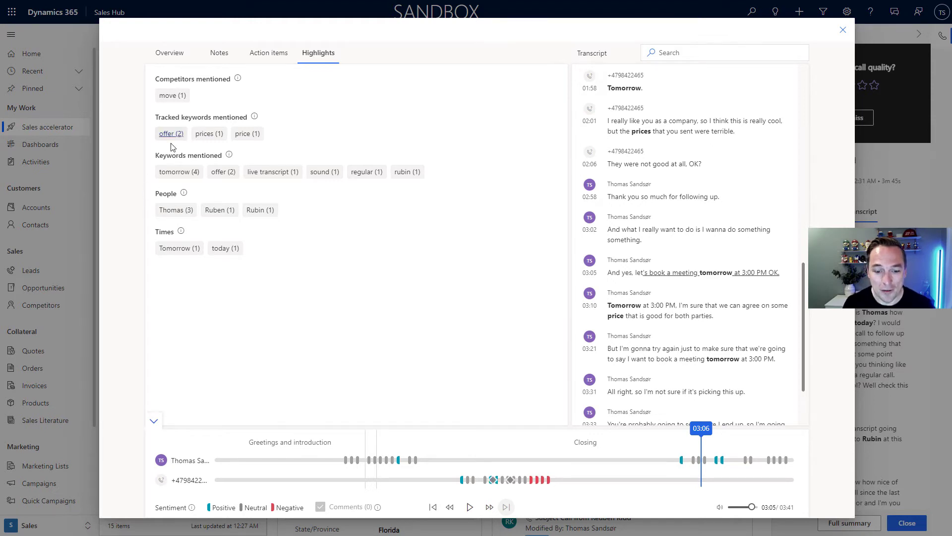
left_click(263, 55)
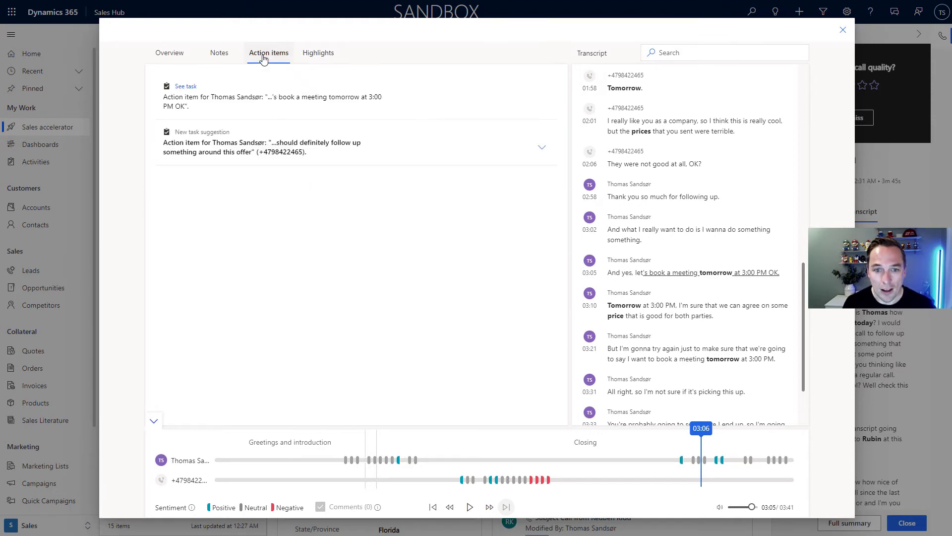
left_click(186, 88)
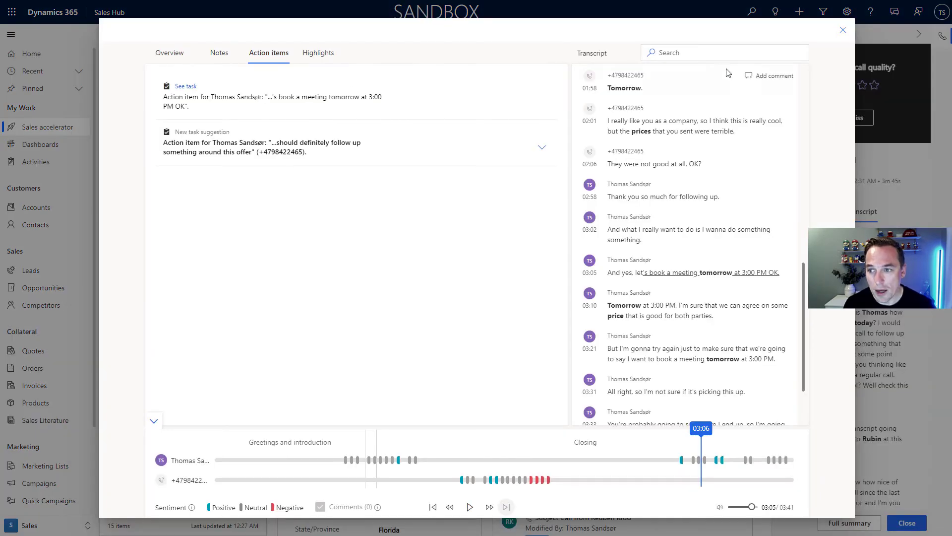
Step: Close the full call summary and dismiss the finished call's details to return to the lead record
left_click(843, 30)
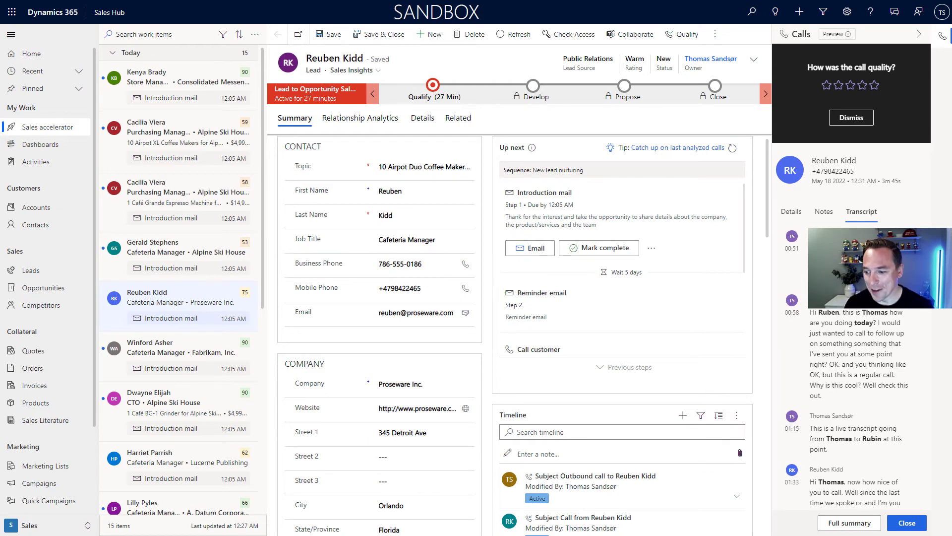
left_click(904, 525)
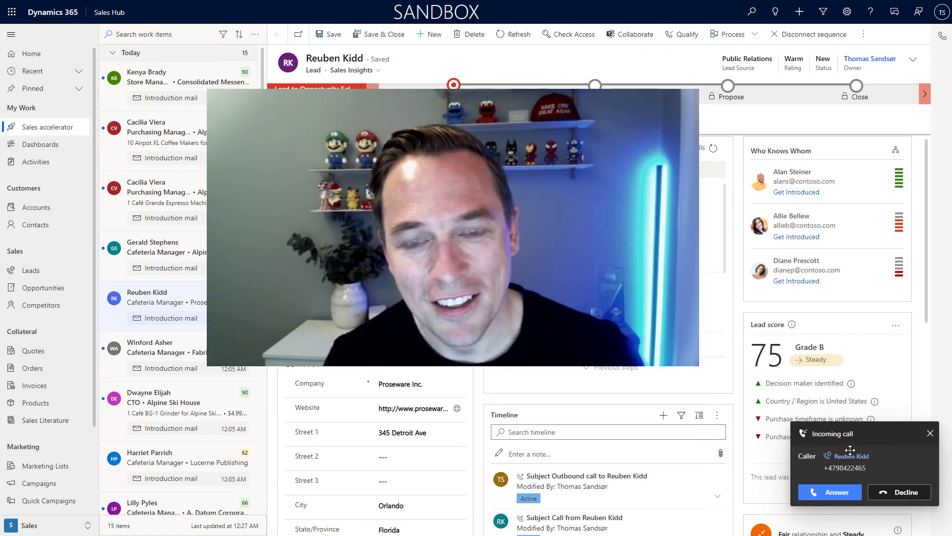
Step: Answer the lead's incoming call and check its live transcript before hanging up and closing the call details
left_click(846, 491)
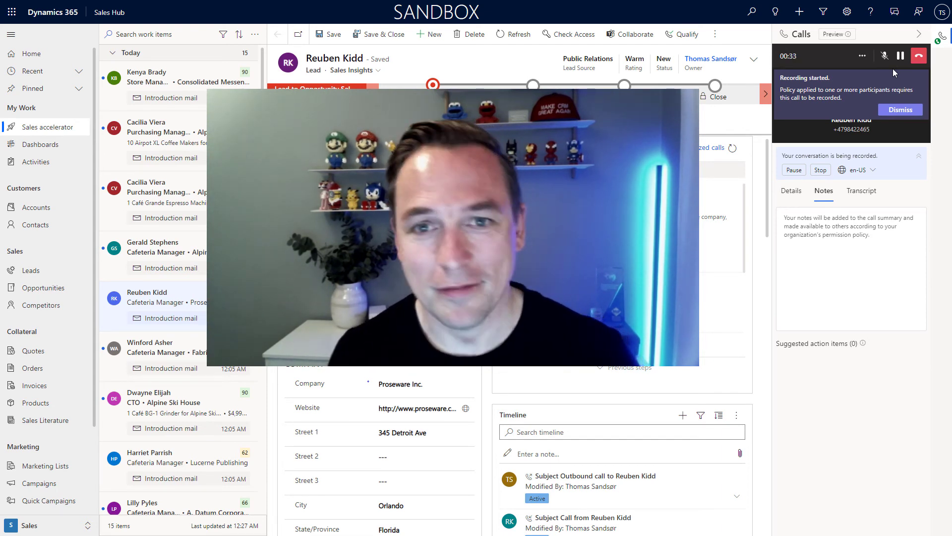
left_click(860, 193)
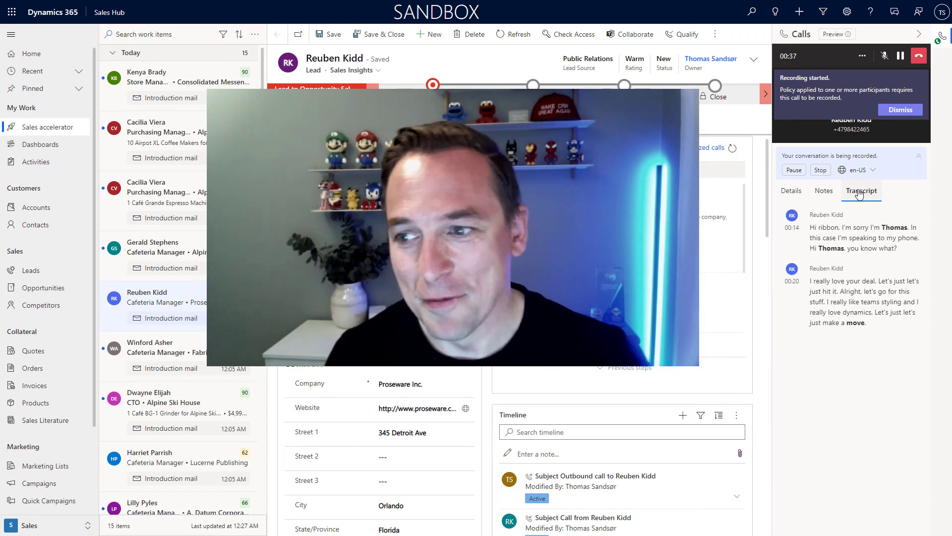
left_click(918, 55)
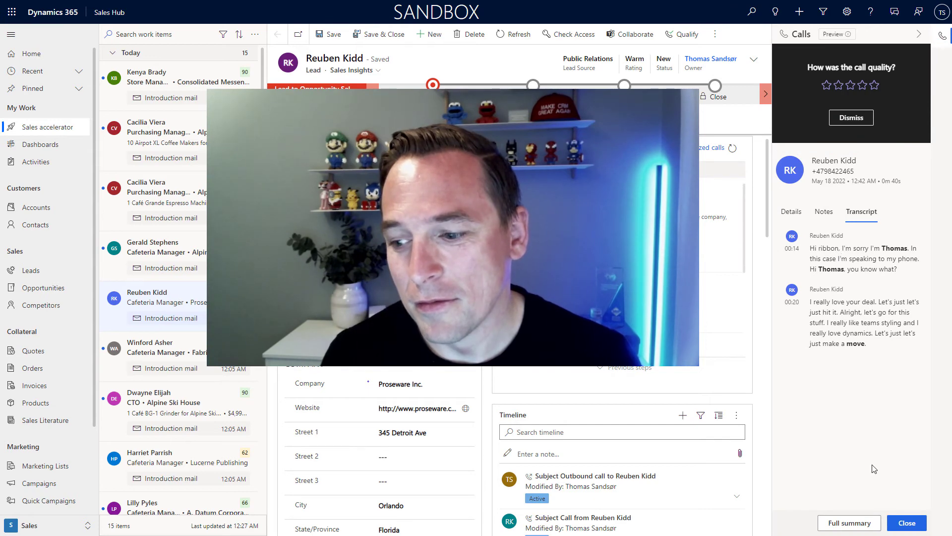
left_click(905, 523)
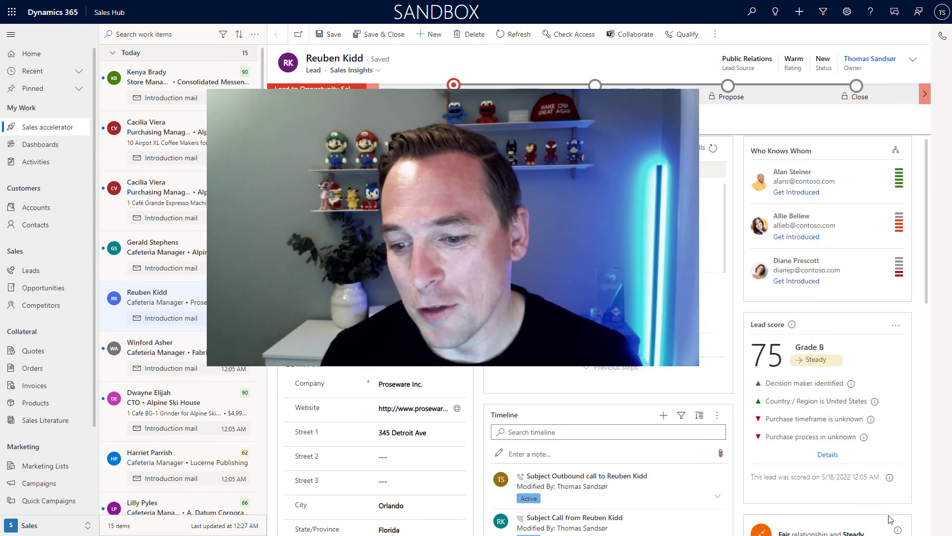
Step: Refresh the lead's timeline and open the record of the newest incoming phone call
left_click(717, 415)
left_click(742, 443)
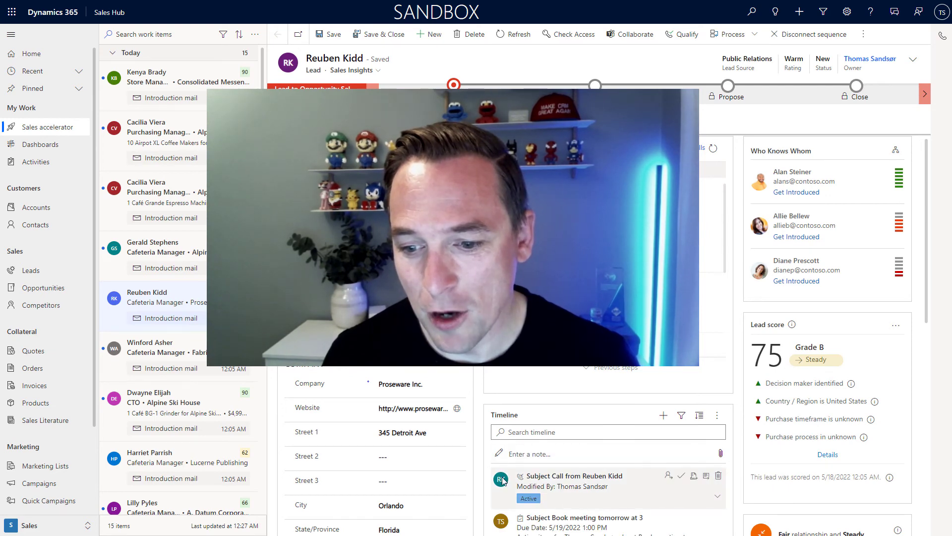
scroll(626, 505, "down", 2)
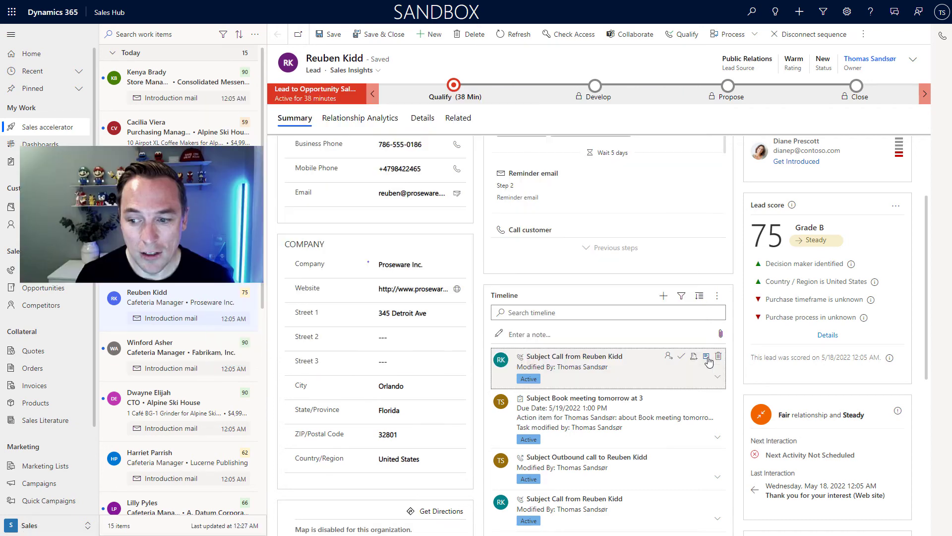
left_click(707, 358)
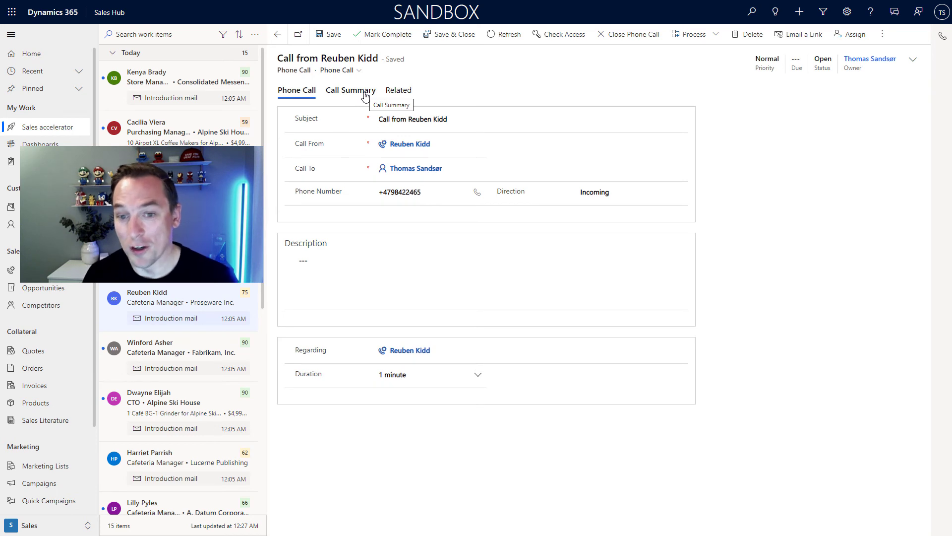
Step: Review the incoming call's summary, checking the highlighted competitors and people, and return to the overview with its sentiment timeline
left_click(365, 94)
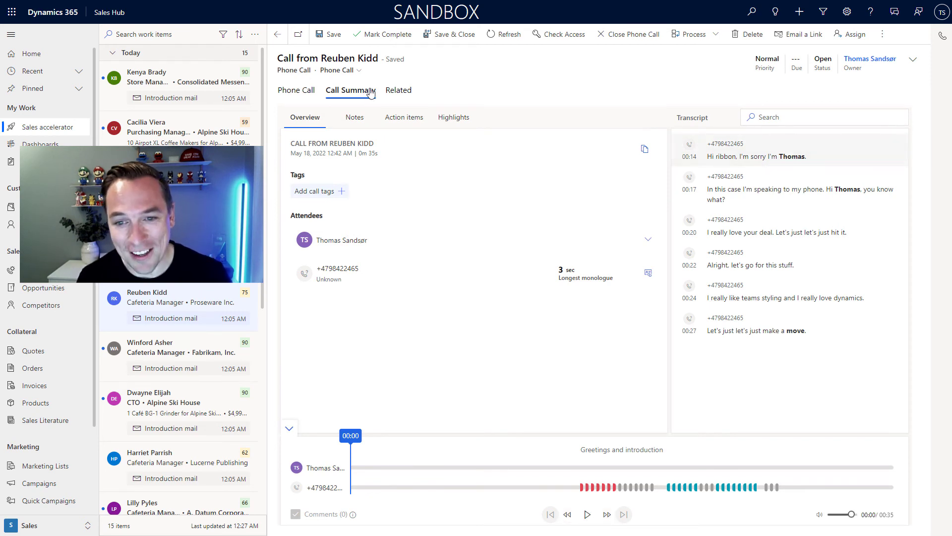
left_click(460, 124)
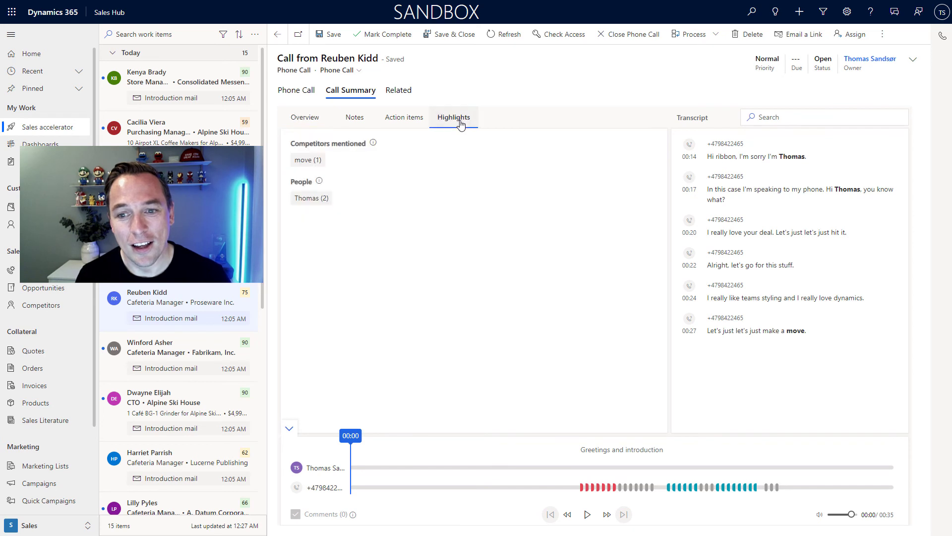
left_click(316, 121)
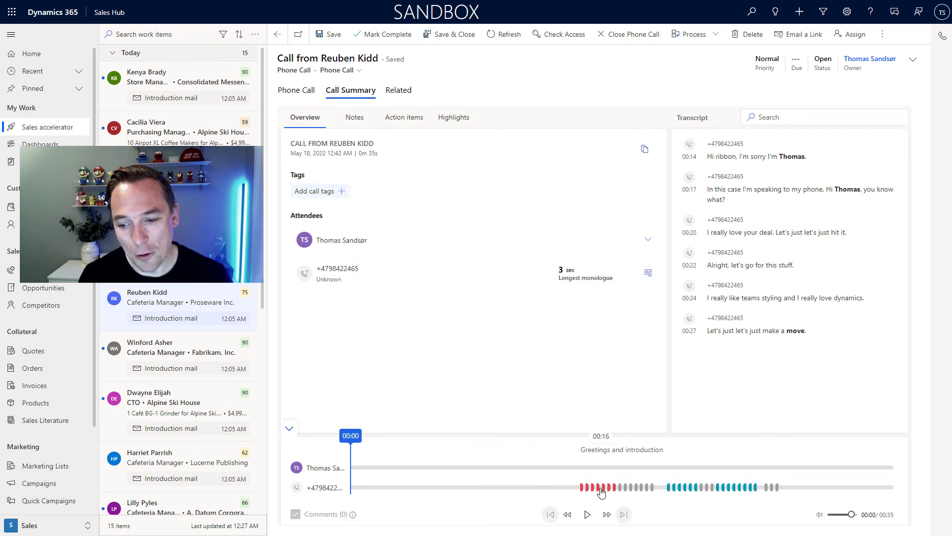